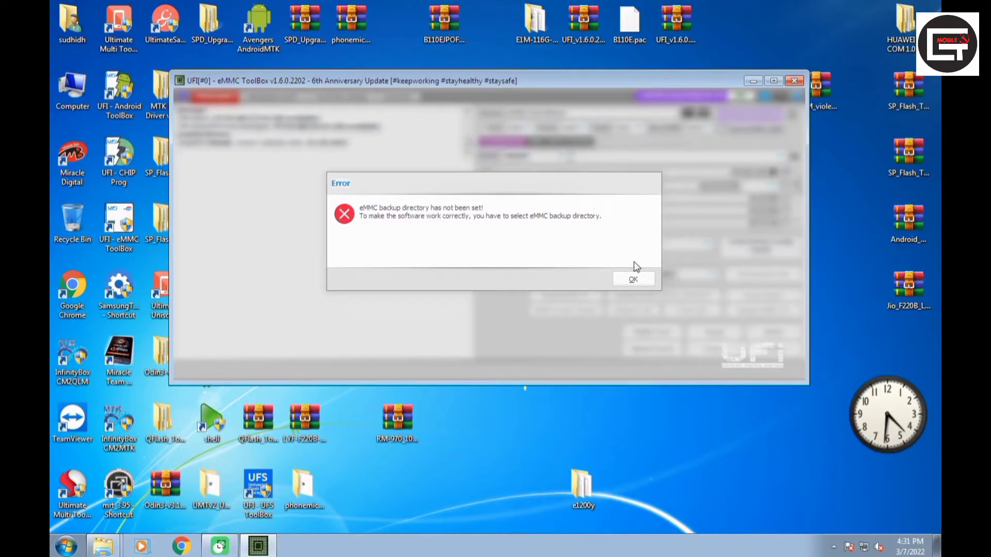
Dismiss the missing backup directory error and identify the connected eMMC, checking the phone's build model and version in the log
{"action": "left_click", "coordinate": [634, 279]}
{"action": "left_click", "coordinate": [658, 336]}
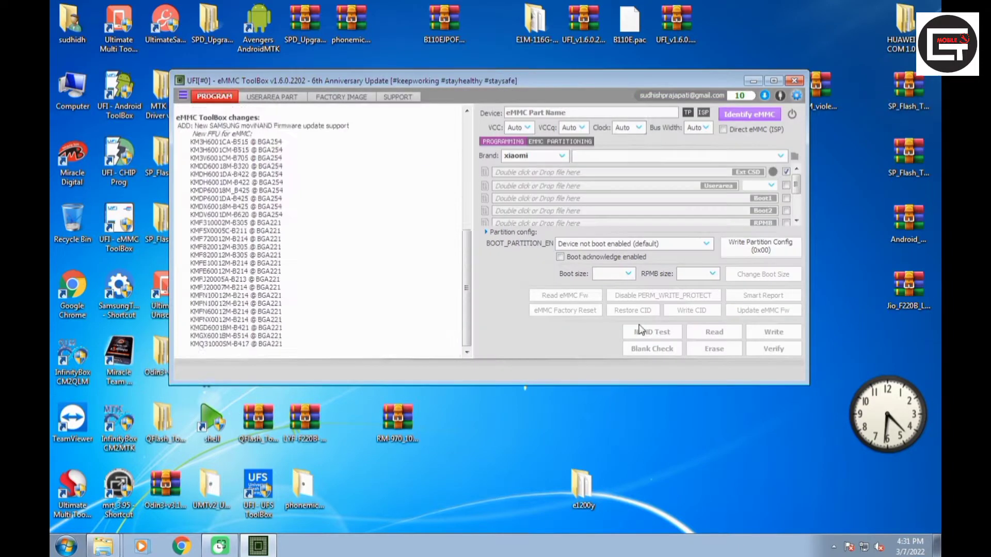
{"action": "left_click", "coordinate": [742, 114]}
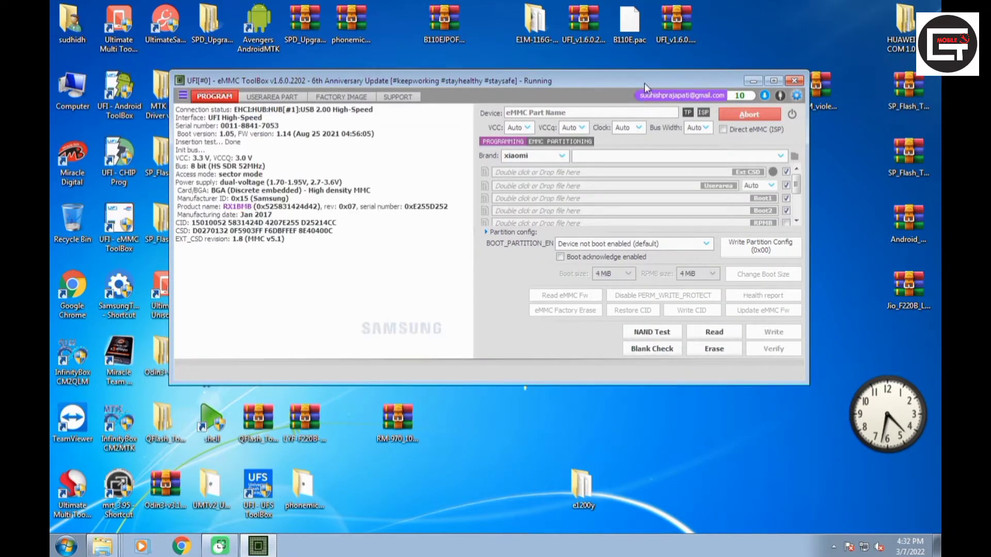
{"action": "left_click_drag", "start_coordinate": [267, 306], "coordinate": [176, 295]}
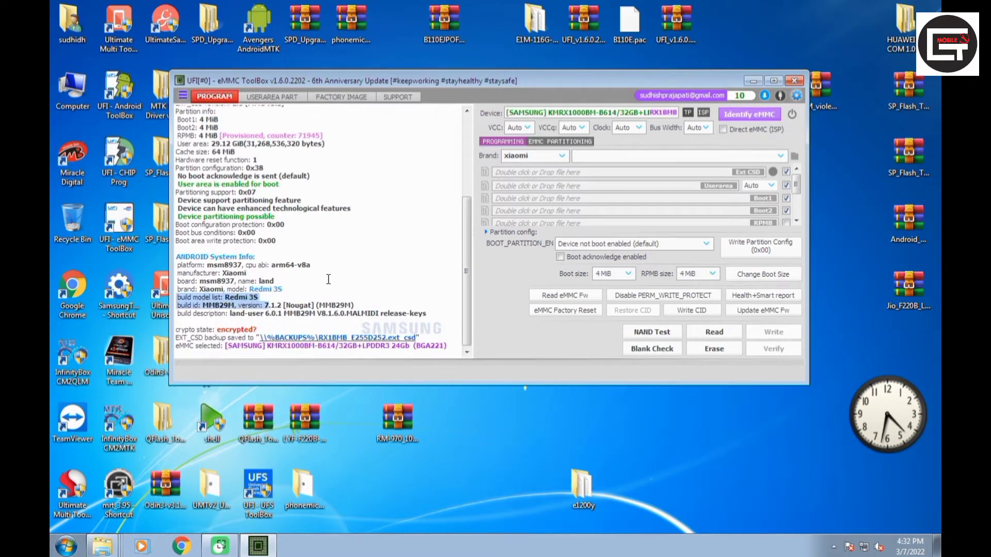
Run the Health+Smart report on the eMMC and identify the chip again
{"action": "left_click", "coordinate": [783, 299]}
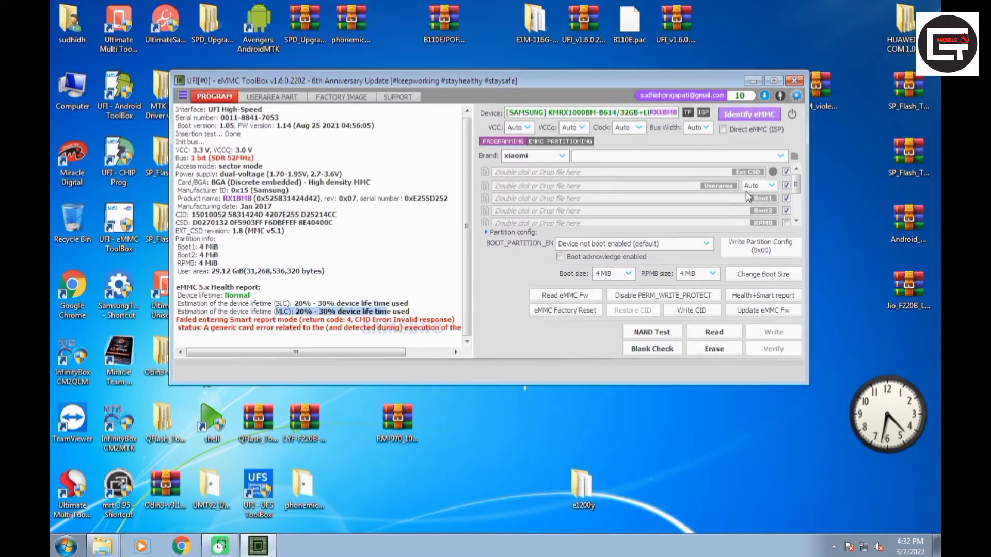
{"action": "left_click", "coordinate": [778, 114]}
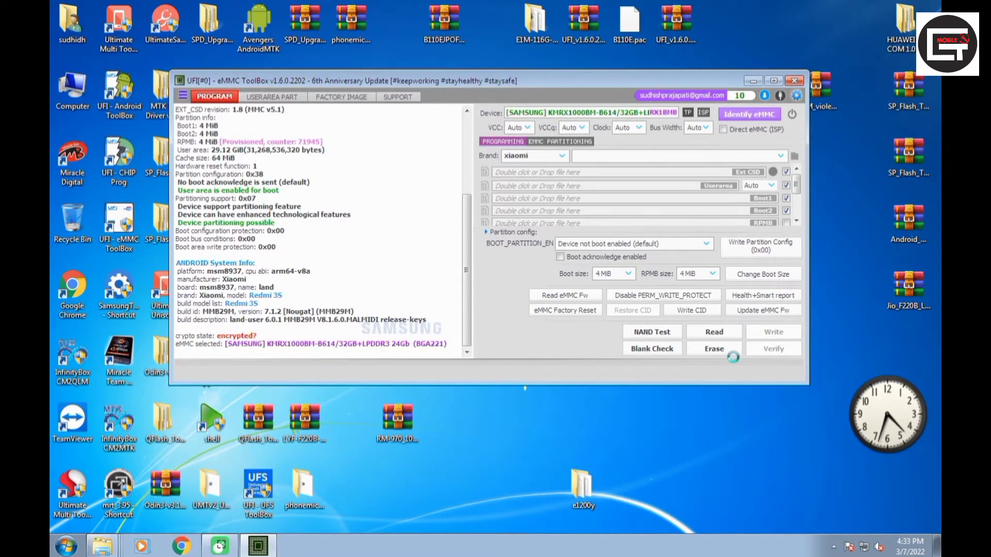
Erase the eMMC's boot1, boot2 and userarea partitions and perform an eMMC factory reset
{"action": "left_click", "coordinate": [729, 353]}
{"action": "left_click", "coordinate": [573, 280]}
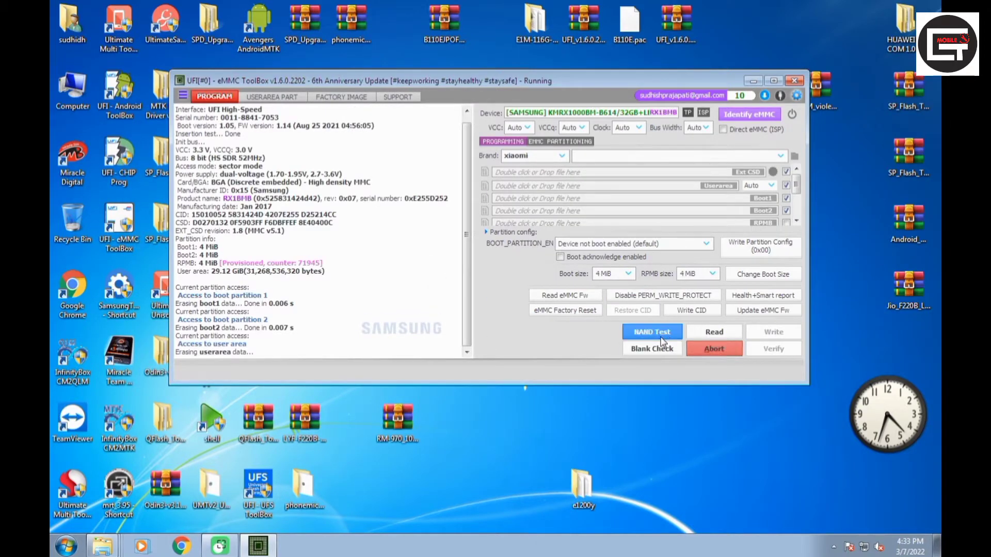
{"action": "left_click", "coordinate": [548, 308]}
{"action": "key", "text": "Return"}
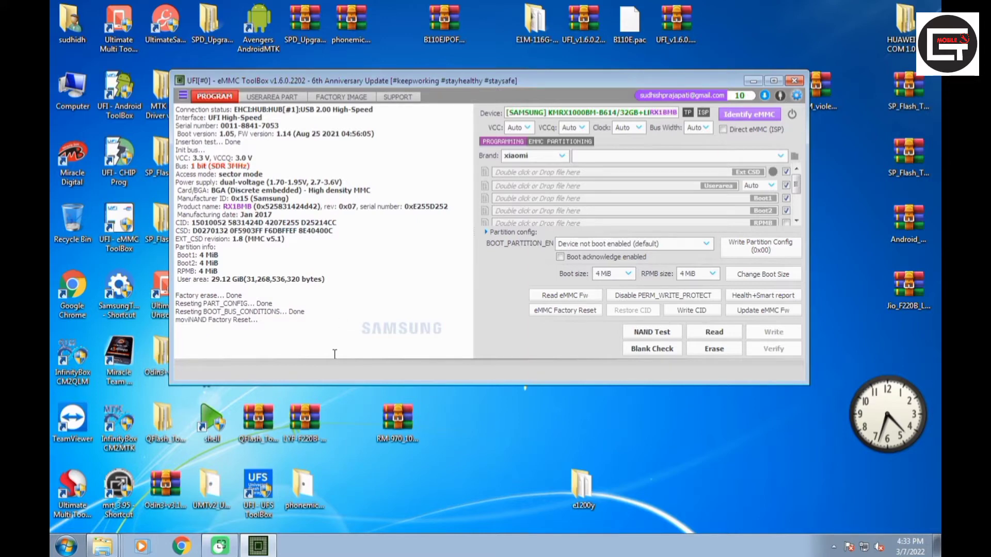
Identify the eMMC again and update its firmware, checking the RPMB state in the log
{"action": "left_click", "coordinate": [743, 115]}
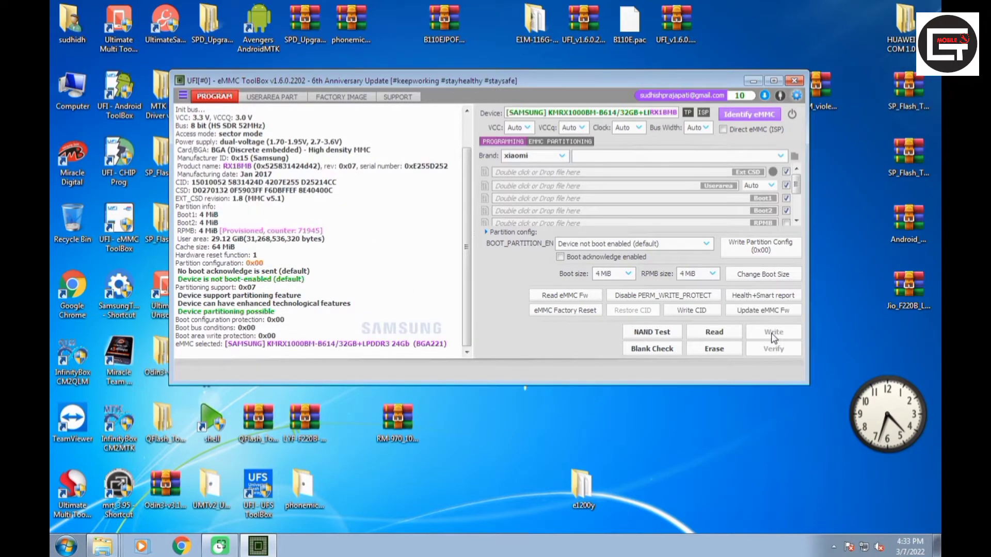
{"action": "left_click", "coordinate": [763, 310]}
{"action": "left_click", "coordinate": [779, 311]}
{"action": "left_click", "coordinate": [587, 279]}
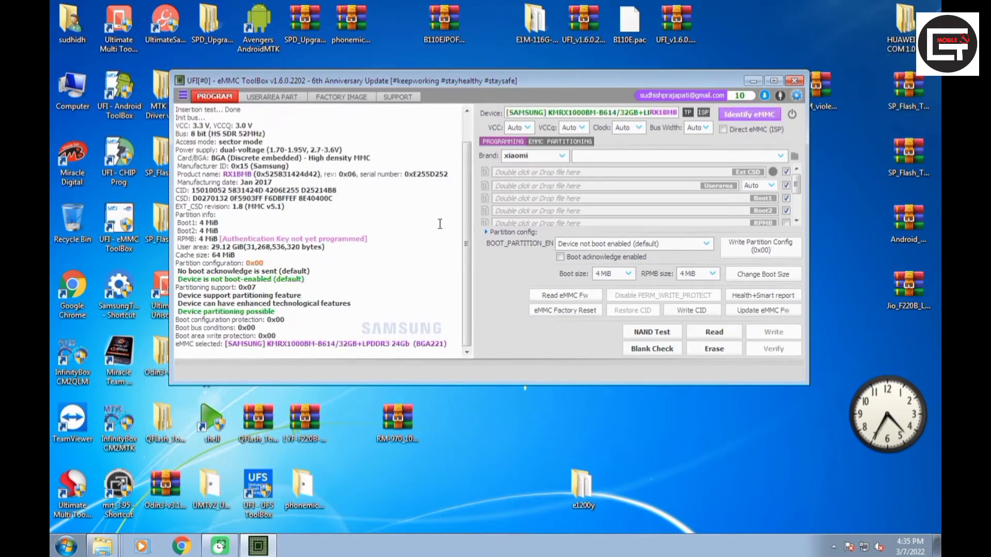
{"action": "left_click", "coordinate": [369, 239]}
{"action": "left_click", "coordinate": [341, 96]}
{"action": "left_click", "coordinate": [214, 97]}
{"action": "left_click", "coordinate": [795, 156]}
{"action": "left_click", "coordinate": [154, 314]}
{"action": "double_click", "coordinate": [243, 170]}
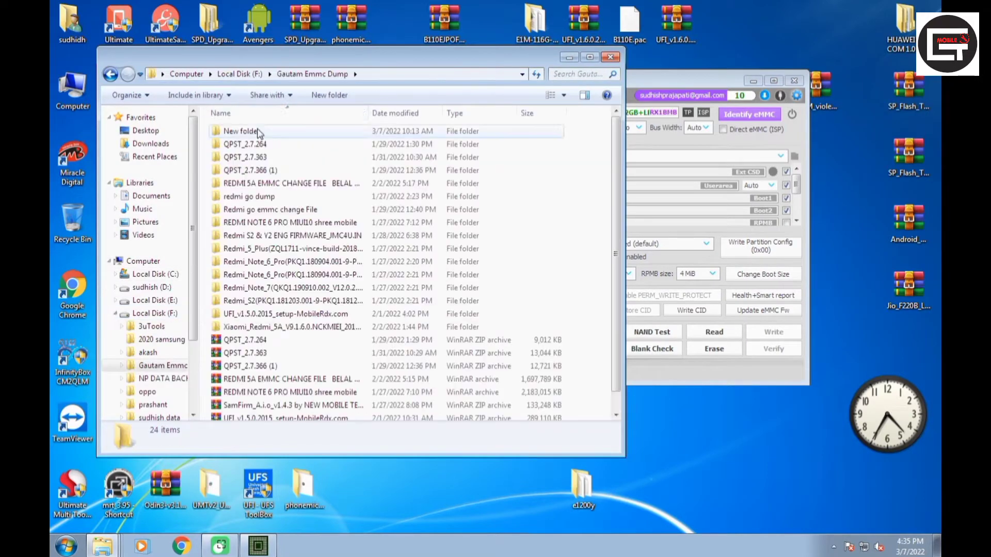
{"action": "double_click", "coordinate": [238, 131]}
{"action": "double_click", "coordinate": [258, 158]}
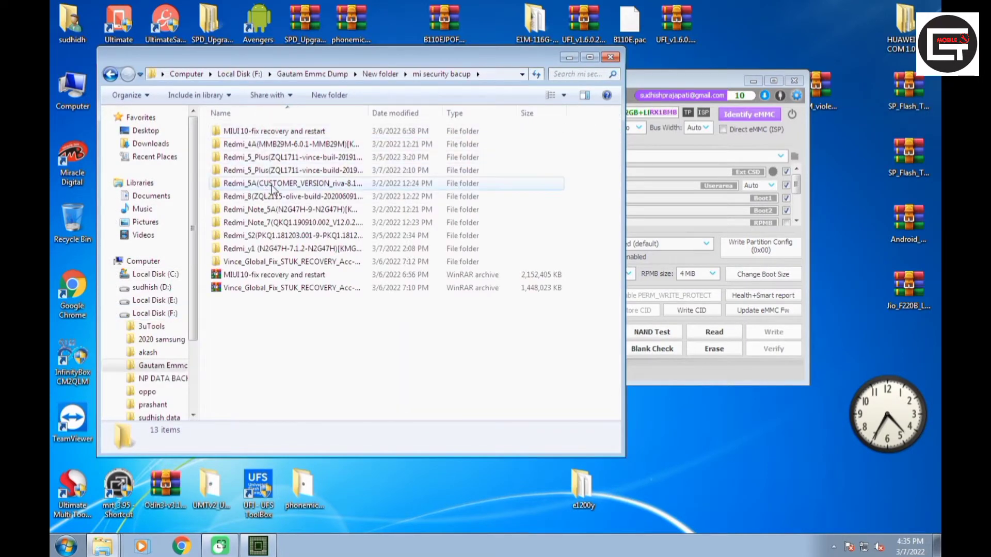
{"action": "double_click", "coordinate": [281, 171]}
{"action": "left_click", "coordinate": [279, 133]}
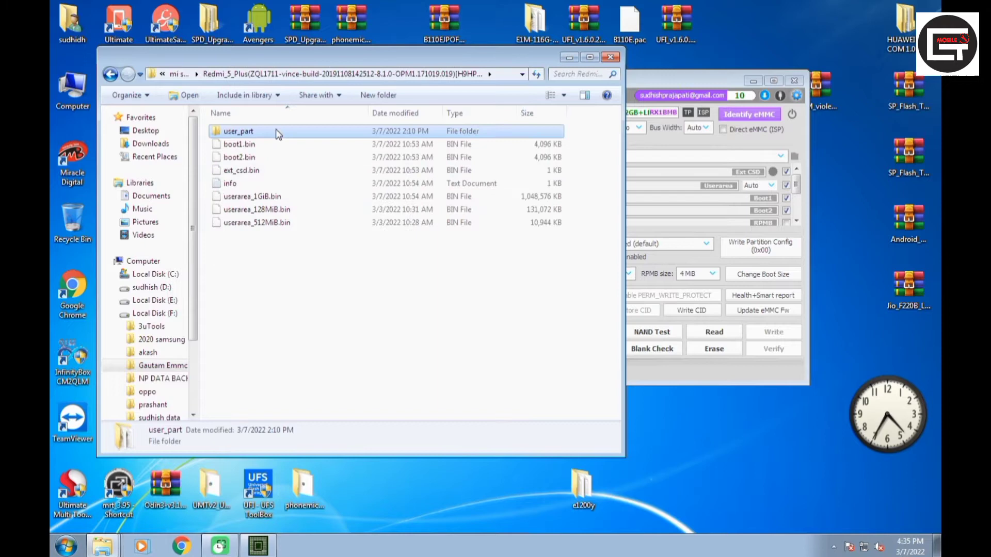
{"action": "left_click", "coordinate": [278, 272]}
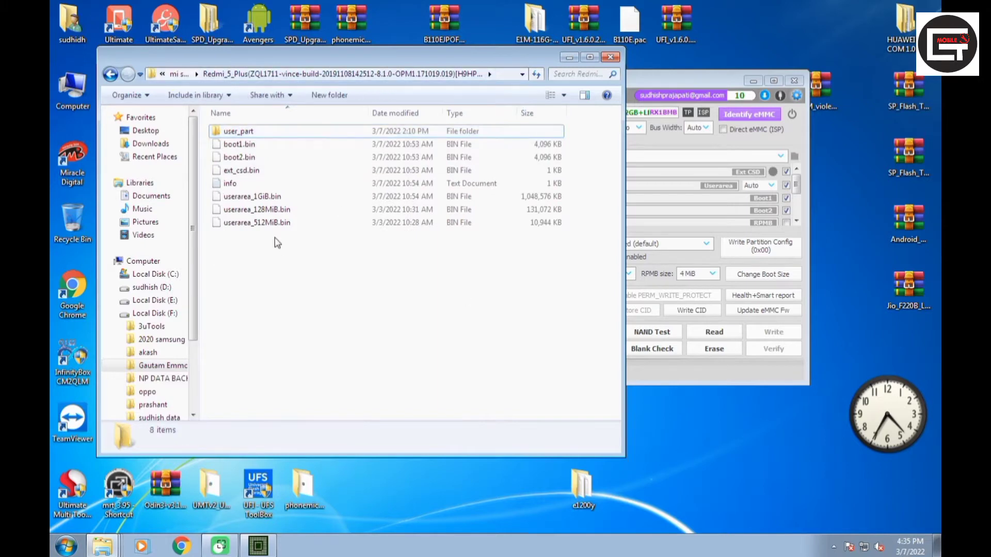
{"action": "left_click", "coordinate": [108, 76]}
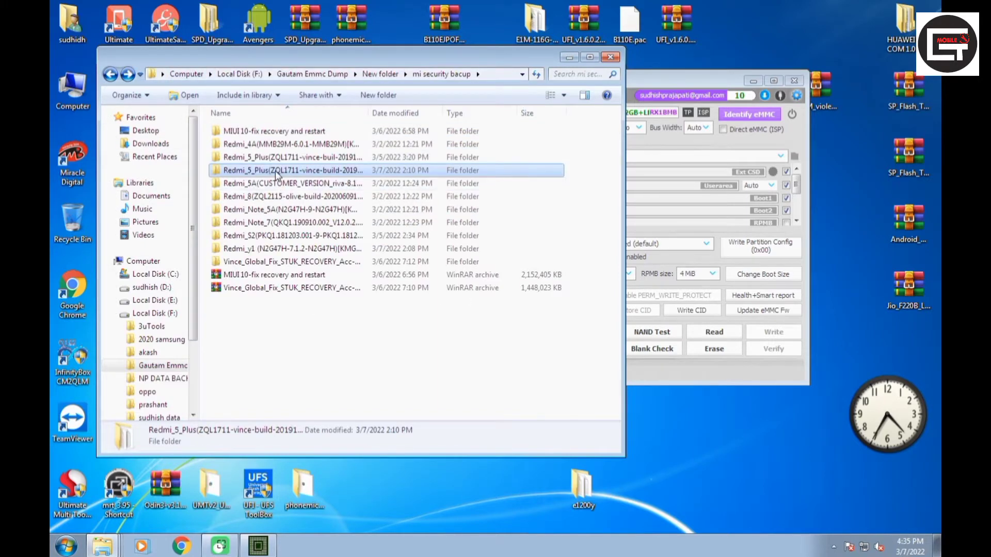
{"action": "double_click", "coordinate": [258, 170]}
Arrange both windows side by side and load ext_csd.bin, userarea_128MiB.bin, boot1.bin and boot2.bin into the Ext CSD, Userarea, Boot1 and Boot2 slots
{"action": "left_click", "coordinate": [666, 76]}
{"action": "left_click_drag", "start_coordinate": [243, 62], "coordinate": [199, 46]}
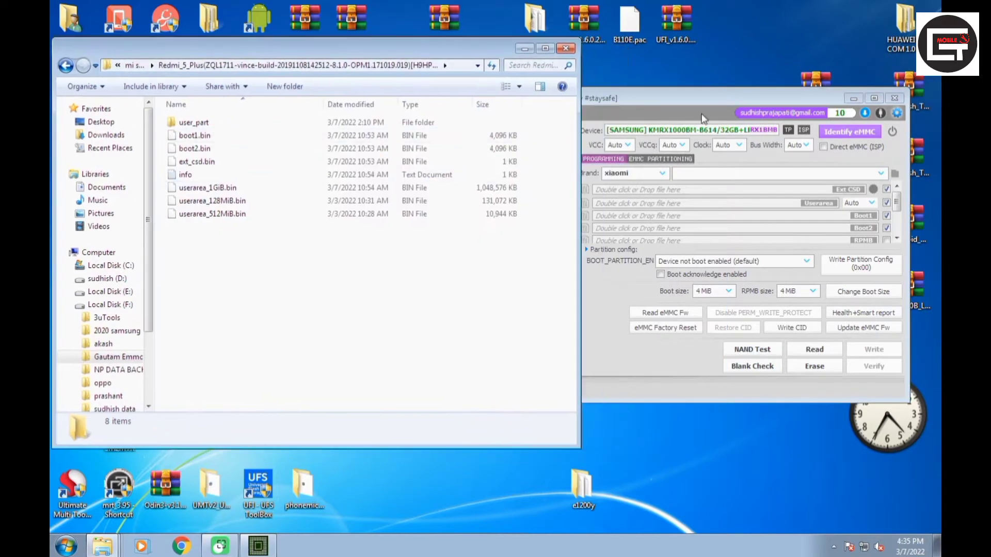
{"action": "left_click", "coordinate": [717, 85]}
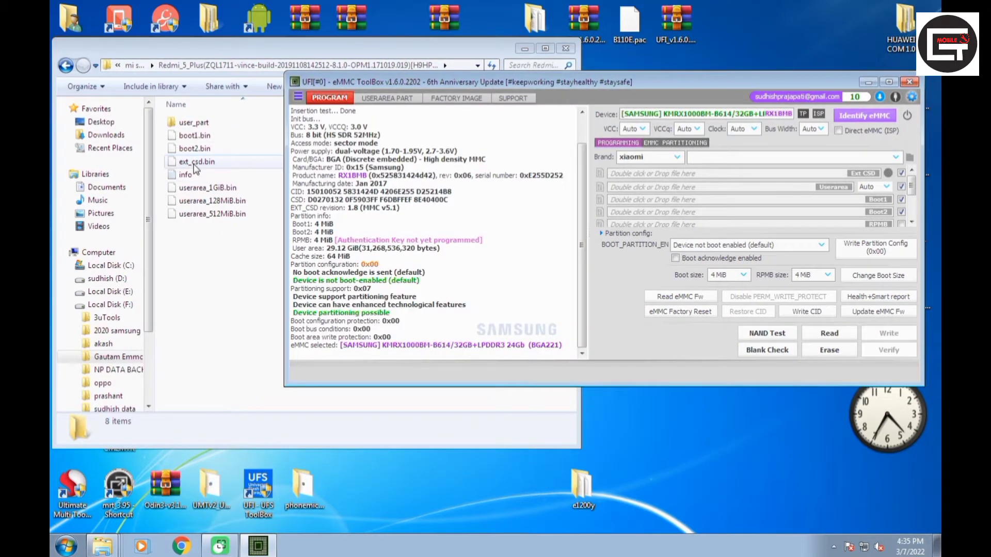
{"action": "left_click_drag", "start_coordinate": [194, 165], "coordinate": [646, 174]}
{"action": "left_click", "coordinate": [220, 202]}
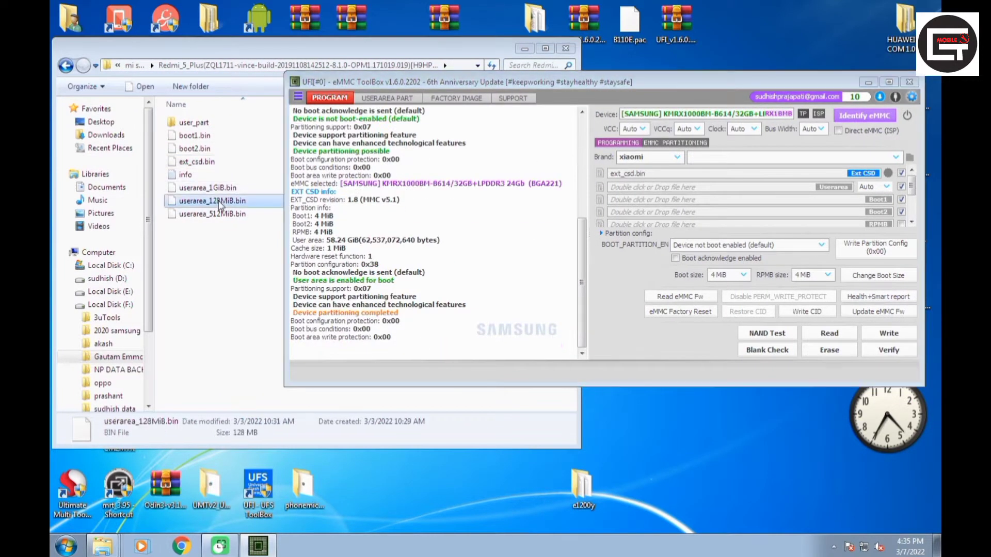
{"action": "left_click_drag", "start_coordinate": [220, 202], "coordinate": [774, 188]}
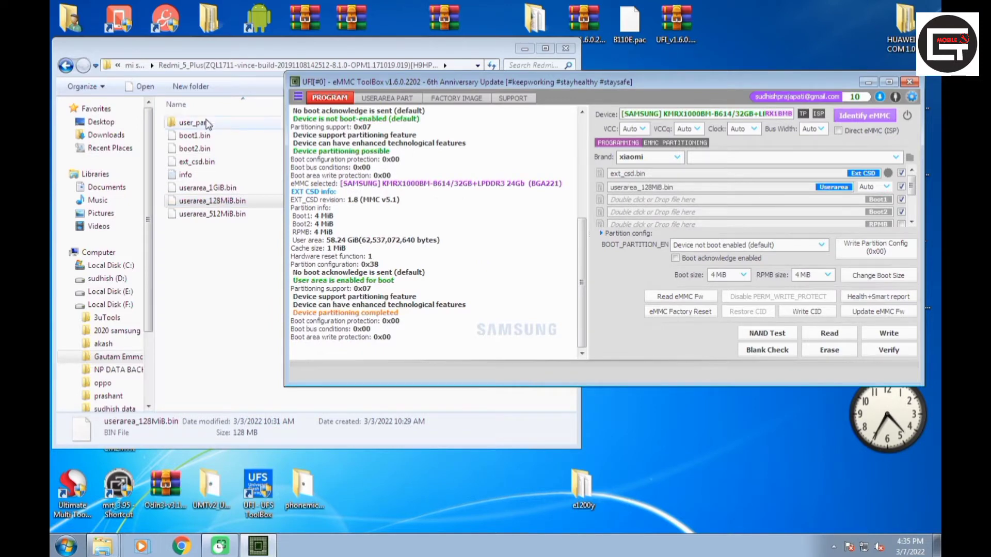
{"action": "left_click_drag", "start_coordinate": [194, 136], "coordinate": [849, 206]}
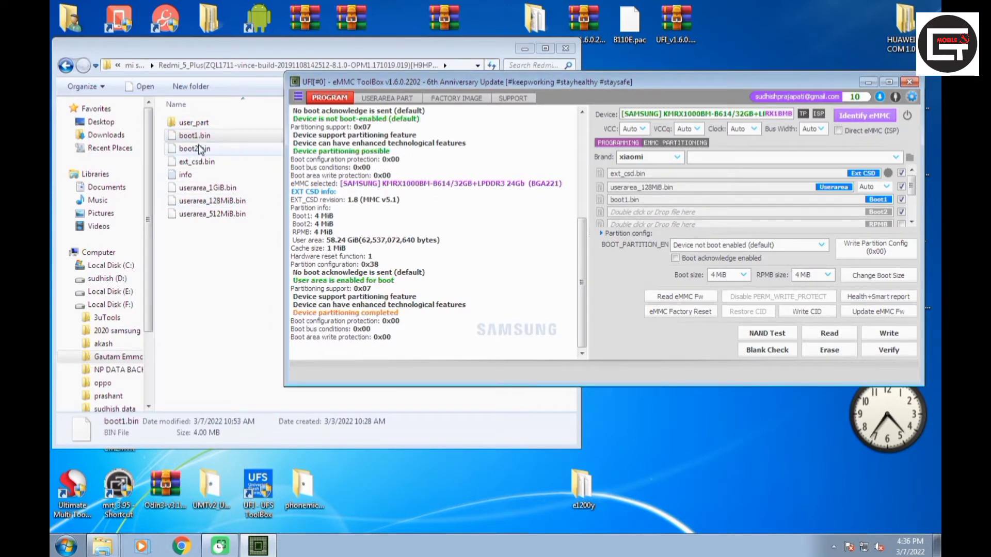
{"action": "left_click_drag", "start_coordinate": [200, 150], "coordinate": [671, 213]}
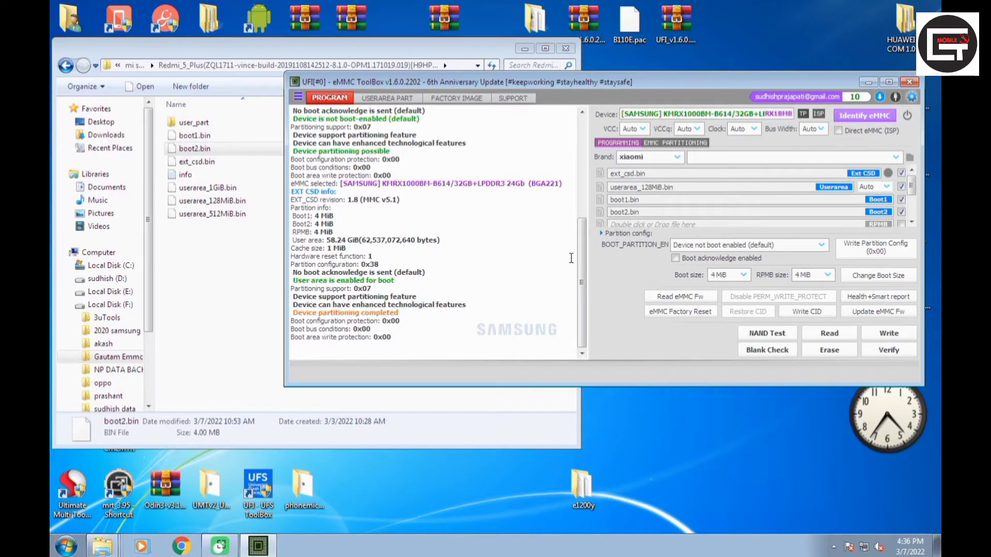
Write the loaded dump files to the eMMC and identify the chip again to review its partition info
{"action": "left_click", "coordinate": [889, 334]}
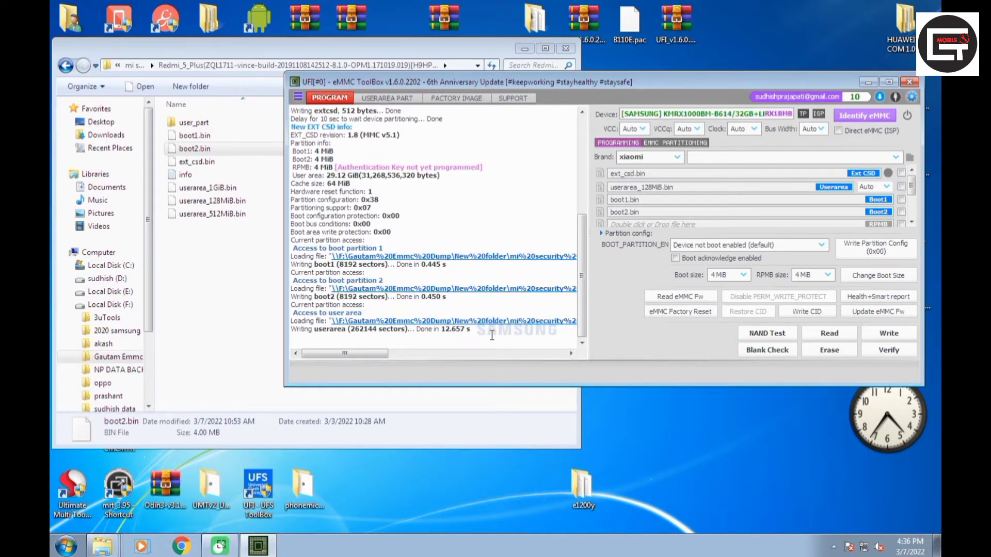
{"action": "scroll", "coordinate": [479, 331], "scroll_direction": "up", "scroll_amount": 10}
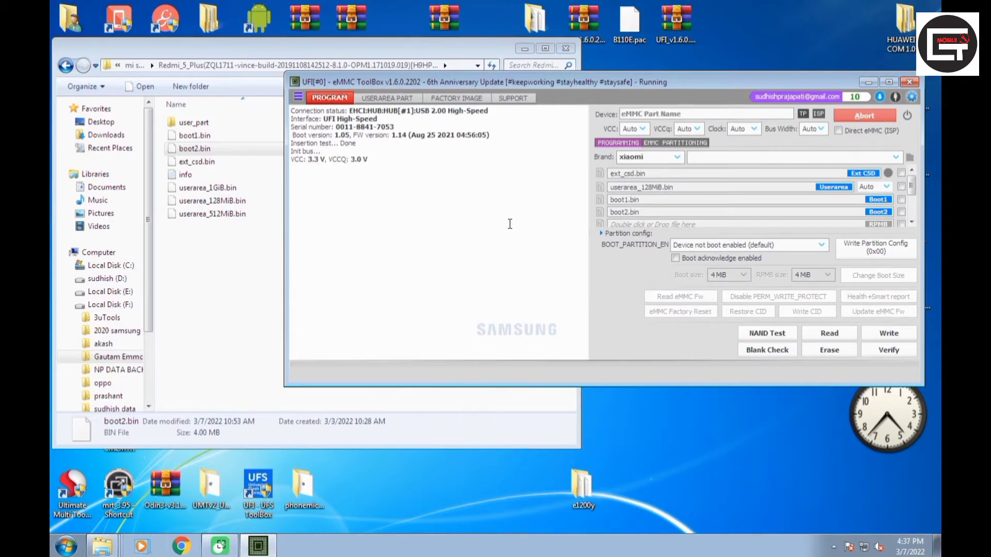
{"action": "left_click_drag", "start_coordinate": [414, 266], "coordinate": [418, 289]}
{"action": "left_click", "coordinate": [459, 114]}
Switch to factory image programming with Qualcomm as the vendor platform
{"action": "left_click", "coordinate": [457, 98]}
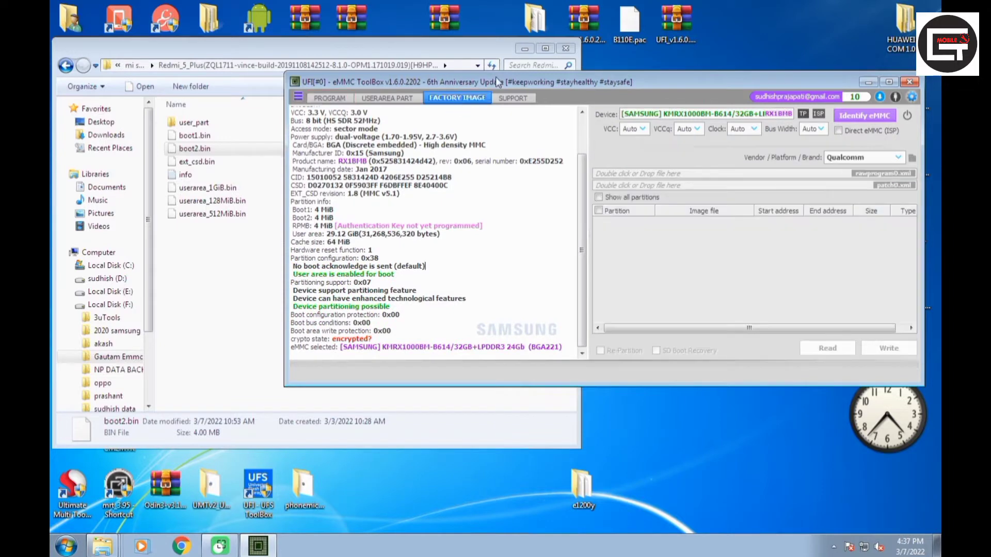
{"action": "left_click", "coordinate": [836, 157]}
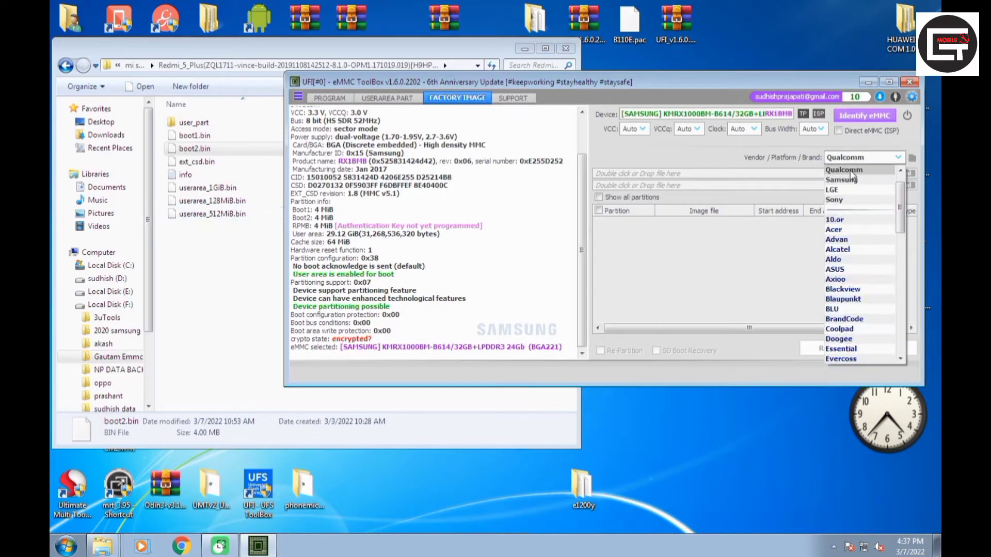
{"action": "left_click", "coordinate": [846, 170]}
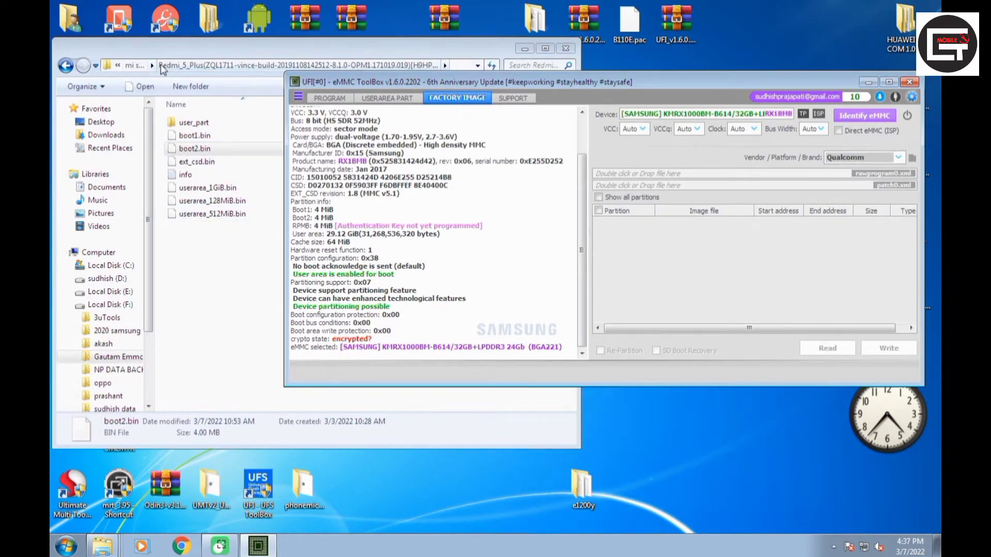
Open the innermost "Redmi 5 Plus_vince_ENG ROM" folder inside the Eng Rom folder
{"action": "left_click", "coordinate": [138, 66]}
{"action": "left_click", "coordinate": [65, 66]}
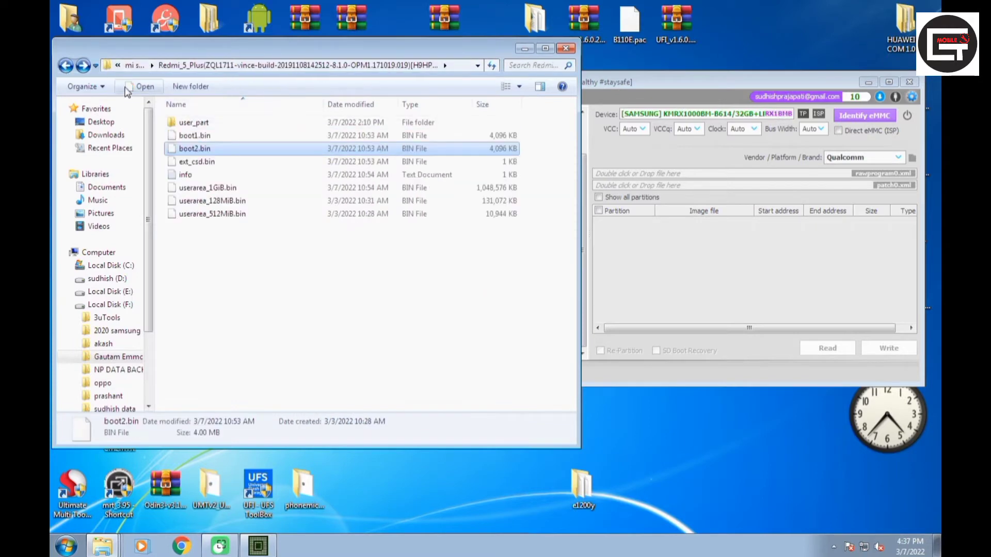
{"action": "left_click", "coordinate": [65, 65]}
{"action": "left_click", "coordinate": [66, 66]}
{"action": "left_click", "coordinate": [65, 65]}
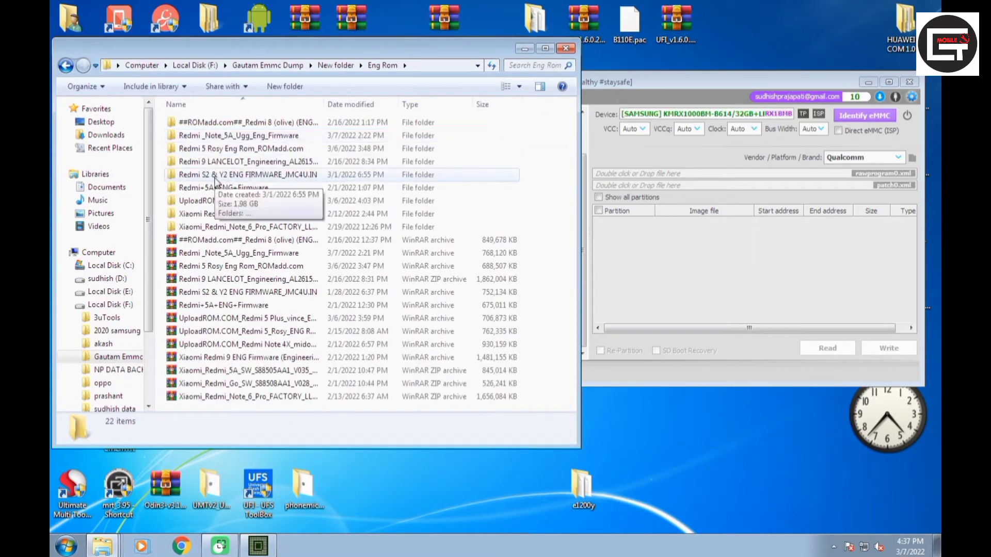
{"action": "double_click", "coordinate": [225, 197]}
{"action": "double_click", "coordinate": [252, 125]}
{"action": "double_click", "coordinate": [251, 124]}
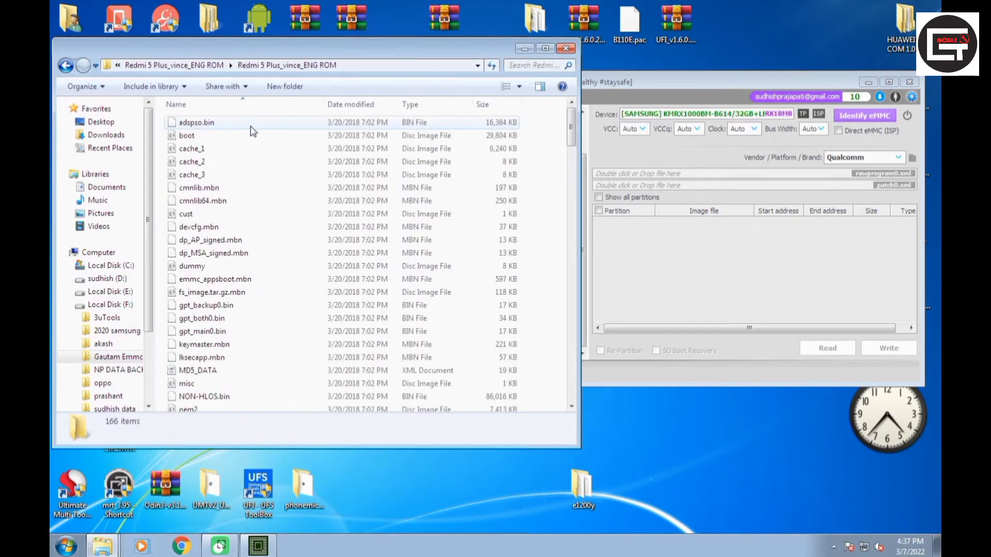
Load rawprogram0.xml and patch0.xml from the engineering ROM folder into the factory image slots
{"action": "scroll", "coordinate": [238, 210], "scroll_direction": "down", "scroll_amount": 15}
{"action": "scroll", "coordinate": [238, 212], "scroll_direction": "up", "scroll_amount": 3}
{"action": "scroll", "coordinate": [239, 212], "scroll_direction": "up", "scroll_amount": 1}
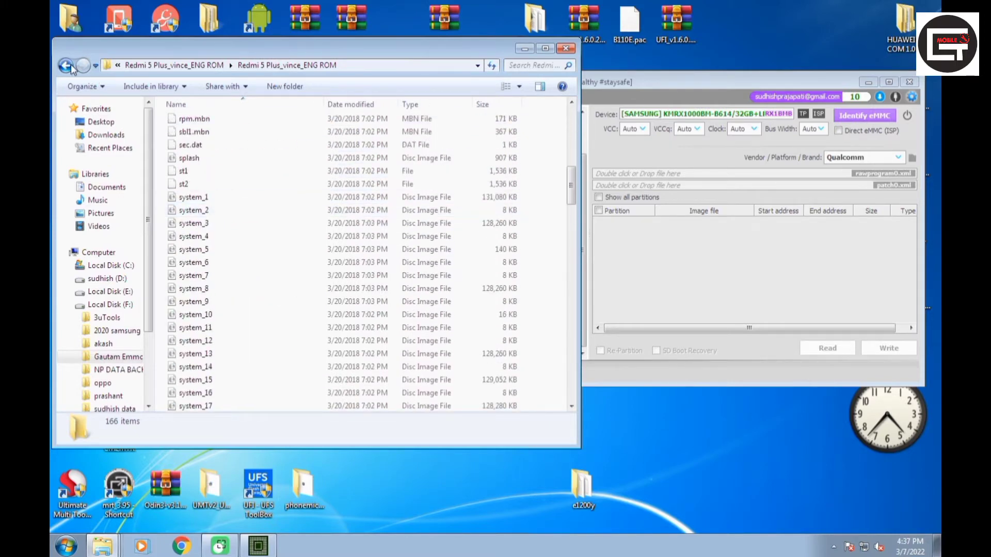
{"action": "scroll", "coordinate": [243, 173], "scroll_direction": "down", "scroll_amount": 9}
{"action": "scroll", "coordinate": [244, 174], "scroll_direction": "up", "scroll_amount": 14}
{"action": "scroll", "coordinate": [244, 174], "scroll_direction": "down", "scroll_amount": 3}
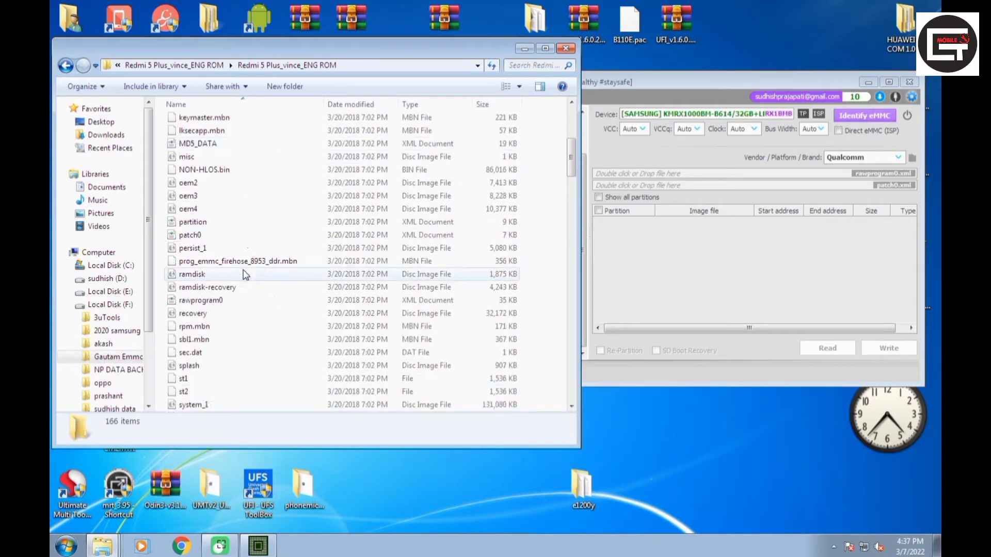
{"action": "left_click", "coordinate": [203, 224]}
{"action": "left_click_drag", "start_coordinate": [203, 224], "coordinate": [780, 172]}
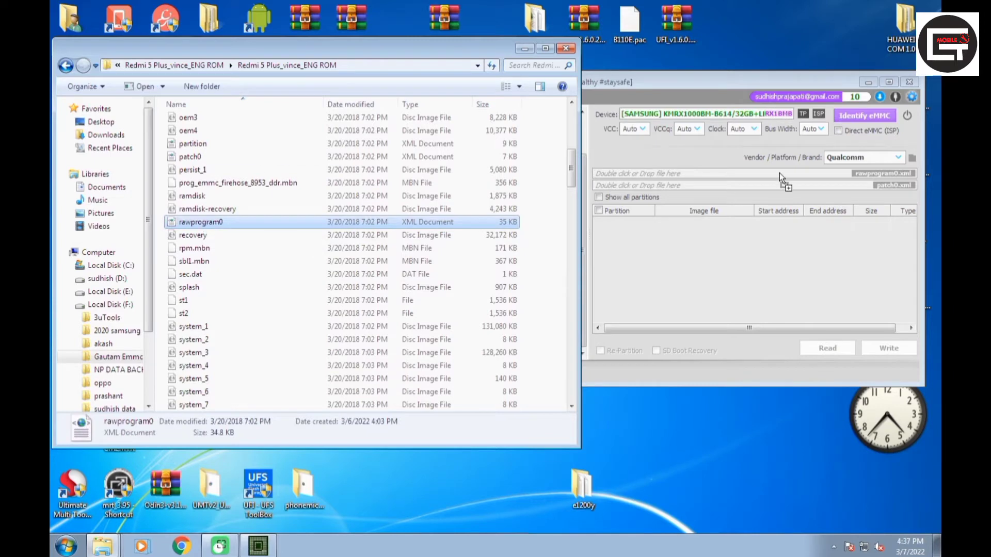
{"action": "left_click_drag", "start_coordinate": [207, 156], "coordinate": [744, 185]}
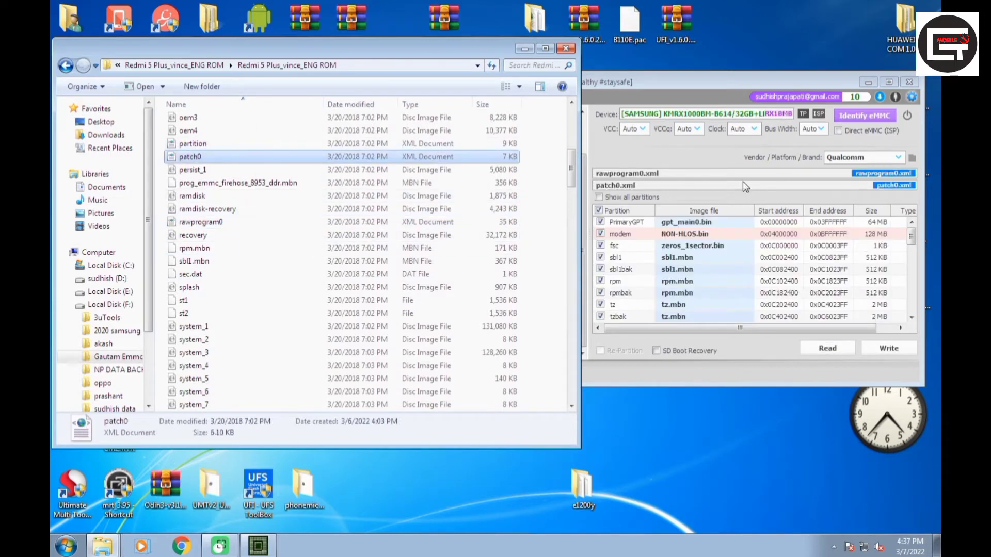
Minimize the file browser, write the factory image to the eMMC, and identify the chip again to check its Android system info
{"action": "left_click", "coordinate": [524, 49]}
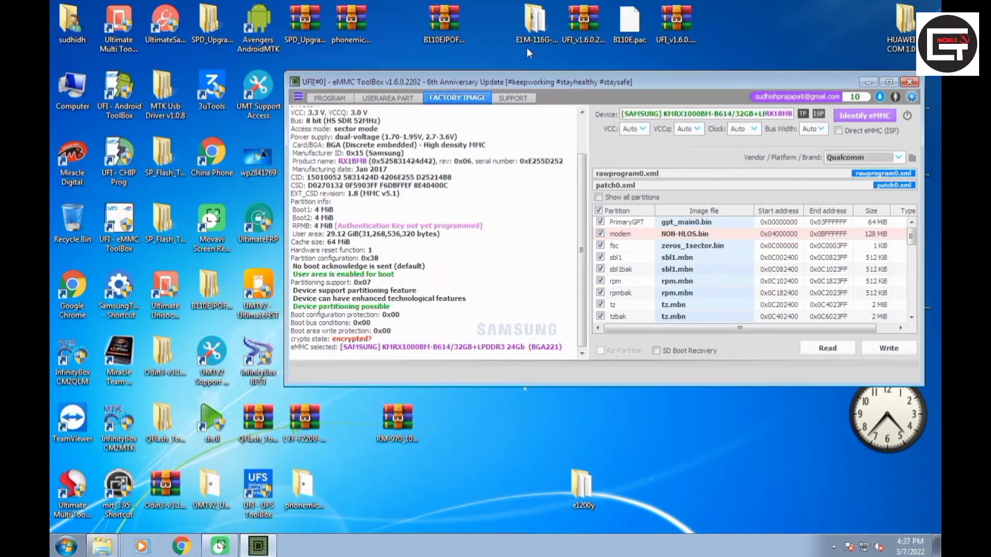
{"action": "left_click", "coordinate": [889, 349]}
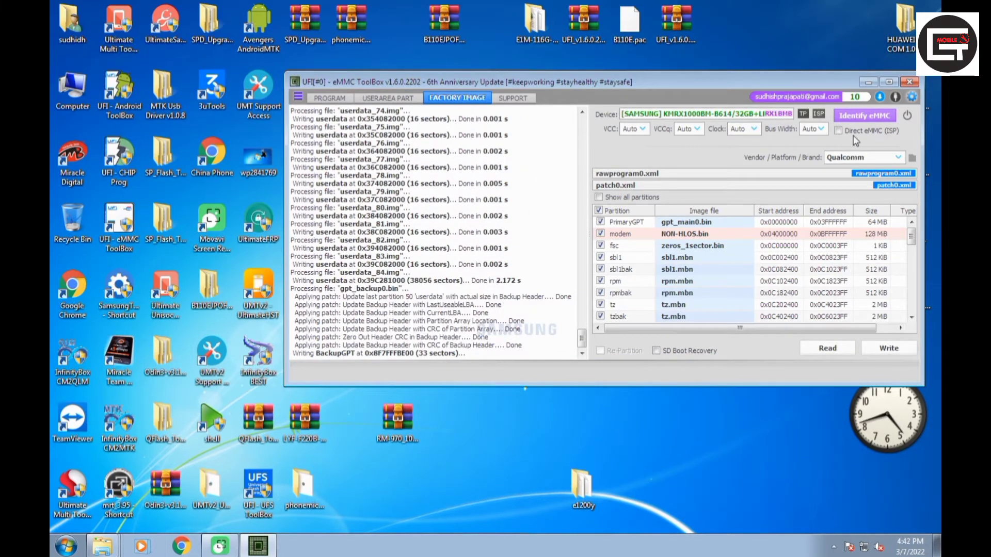
{"action": "left_click", "coordinate": [862, 118]}
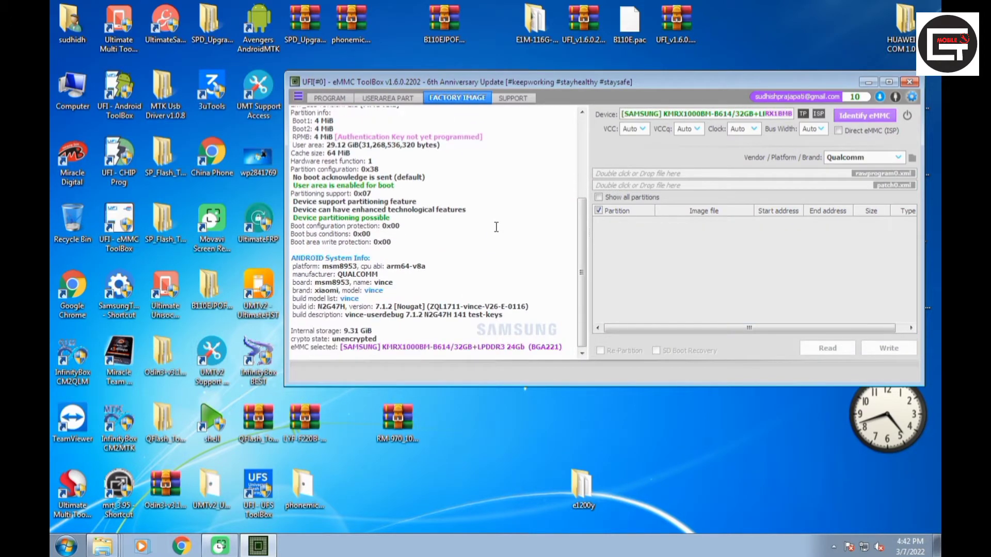
{"action": "left_click_drag", "start_coordinate": [316, 274], "coordinate": [385, 272]}
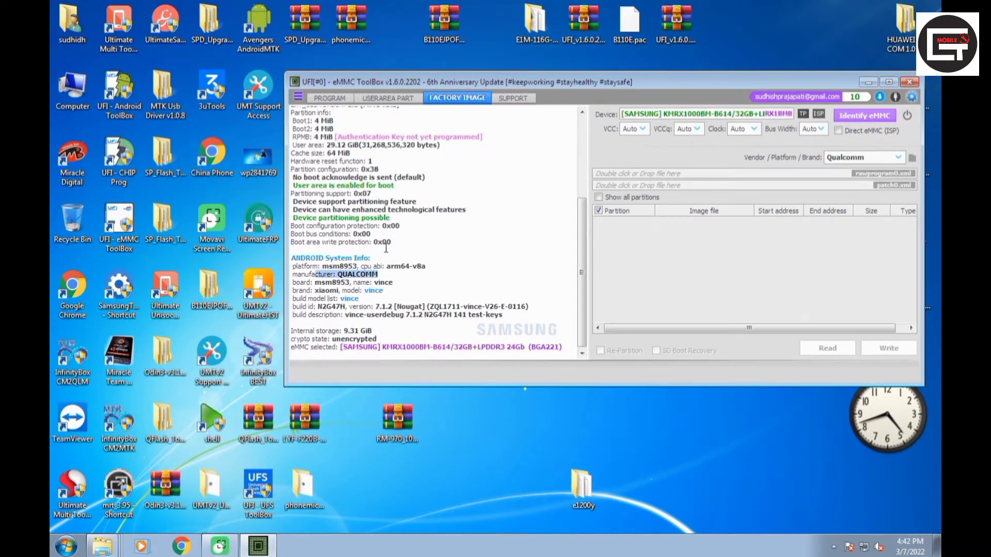
Return to the general programming page and run the Health+Smart report on the reprogrammed eMMC
{"action": "left_click", "coordinate": [330, 98]}
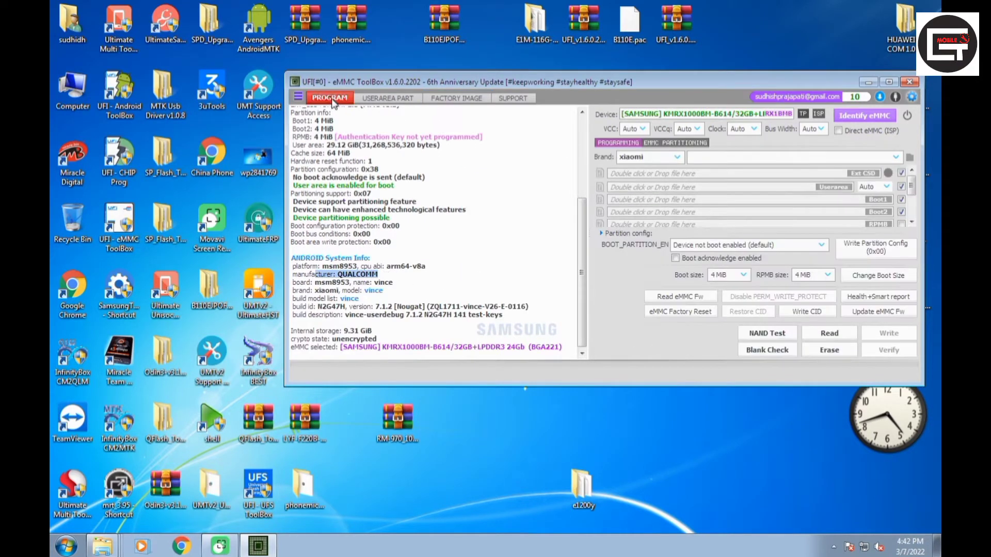
{"action": "left_click", "coordinate": [877, 296]}
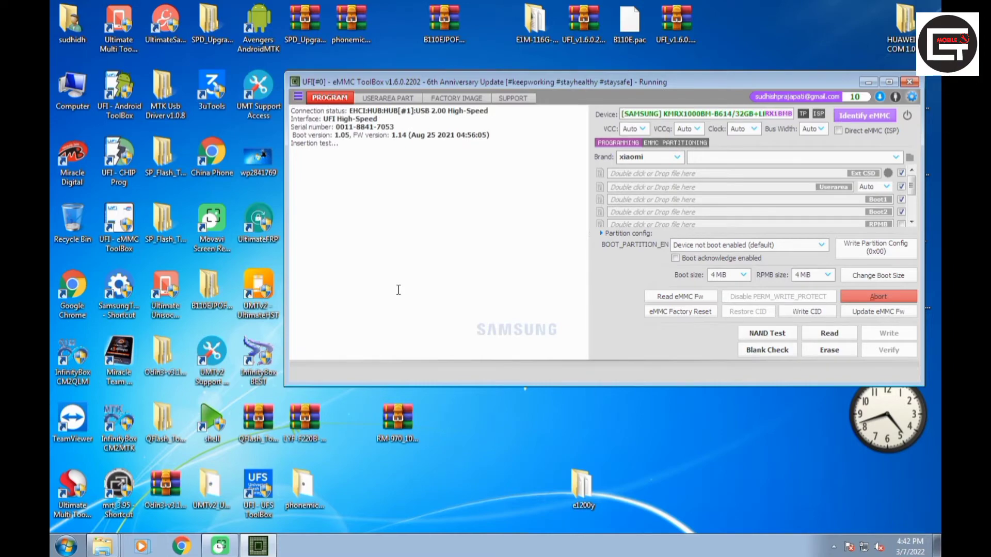